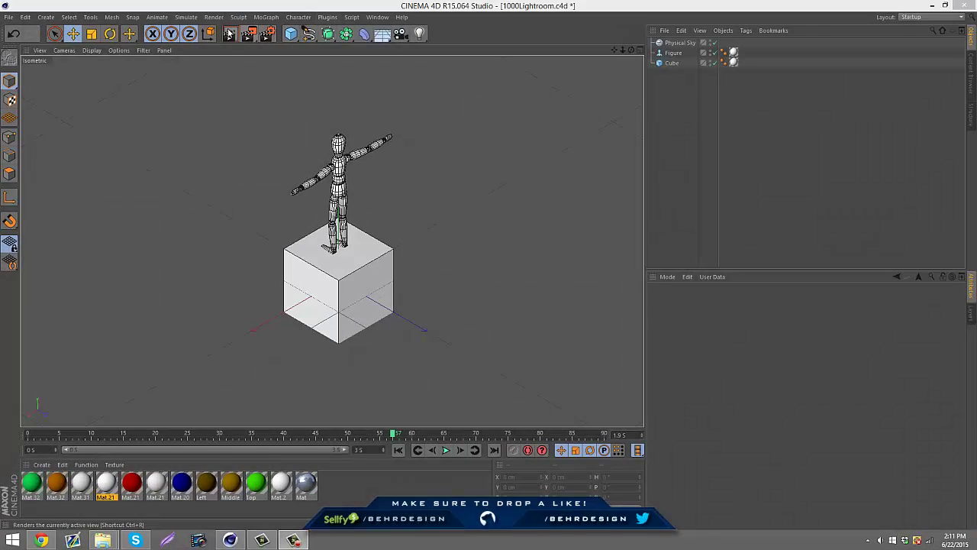
Step: Render the active view as a preview and delete the existing Physical Sky object from the scene
left_click(229, 34)
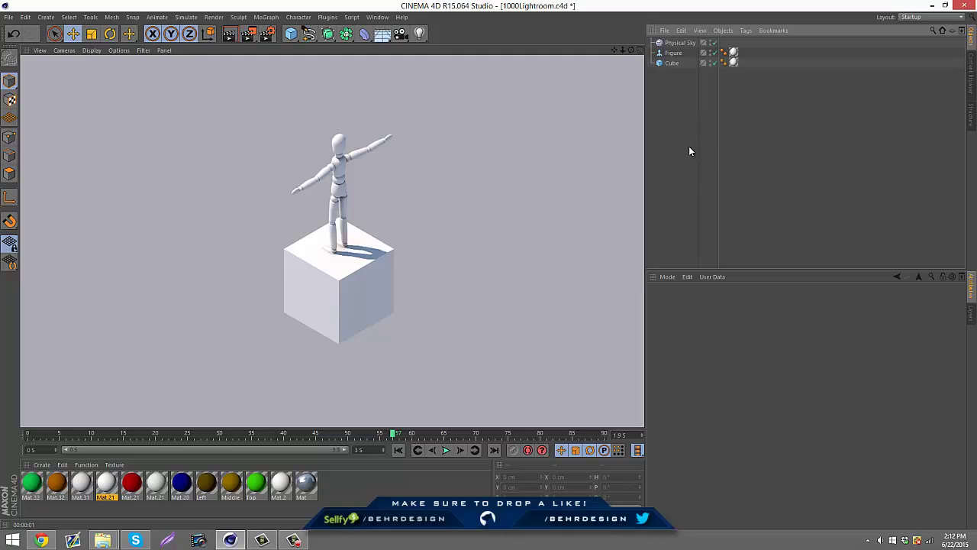
left_click(761, 151)
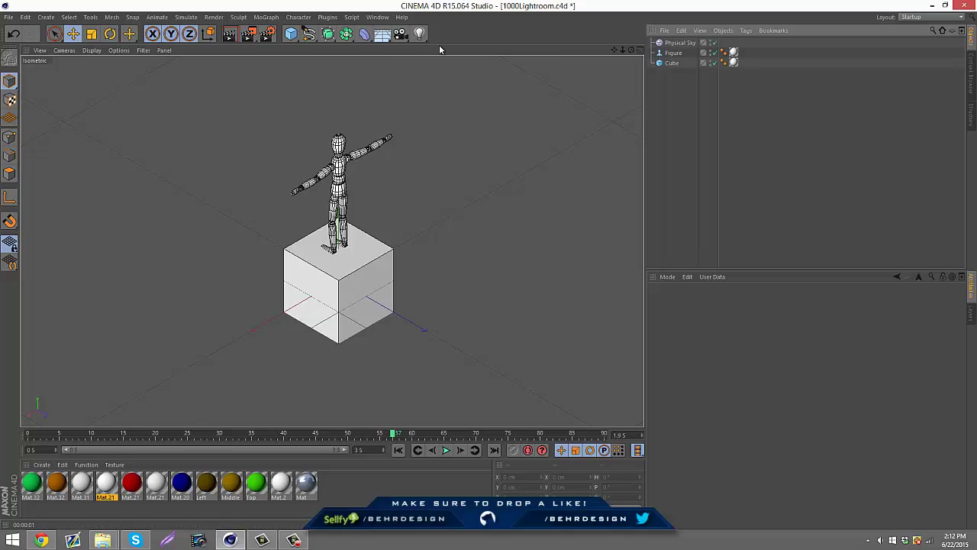
left_click(678, 43)
key("Delete")
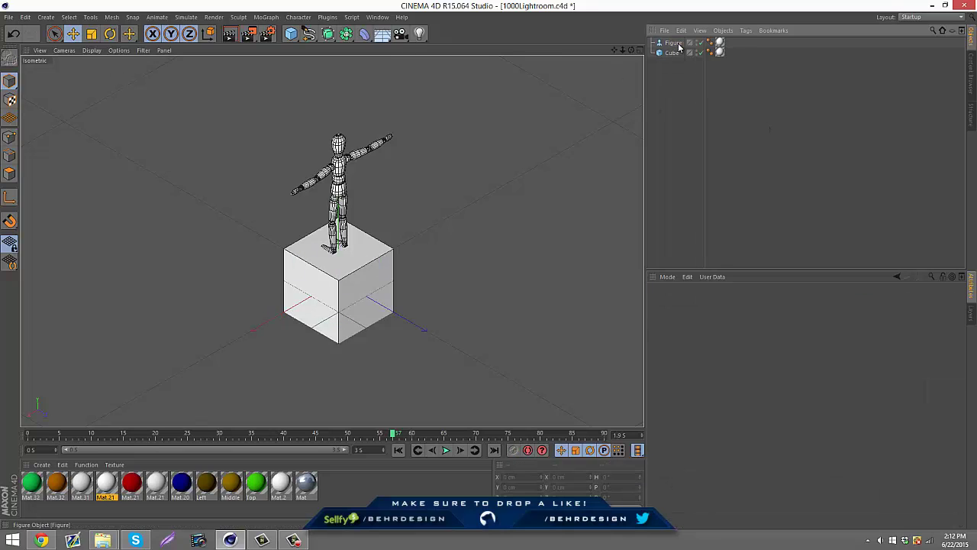
left_click(44, 50)
mouse_move(64, 51)
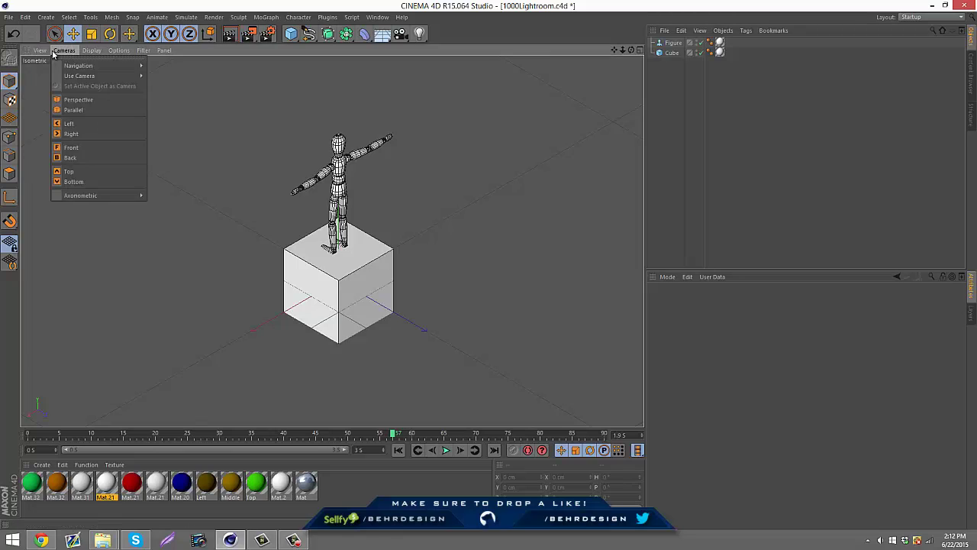
mouse_move(93, 198)
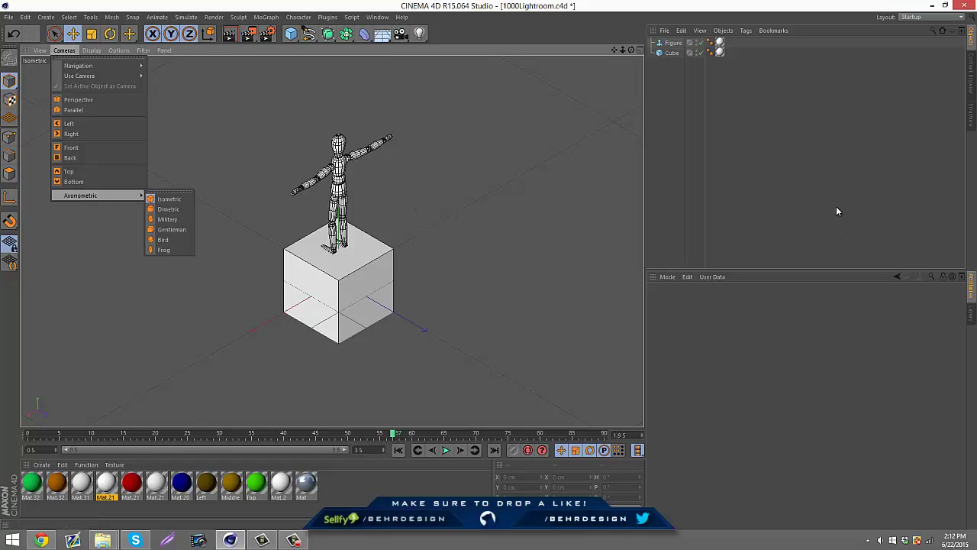
key("Escape")
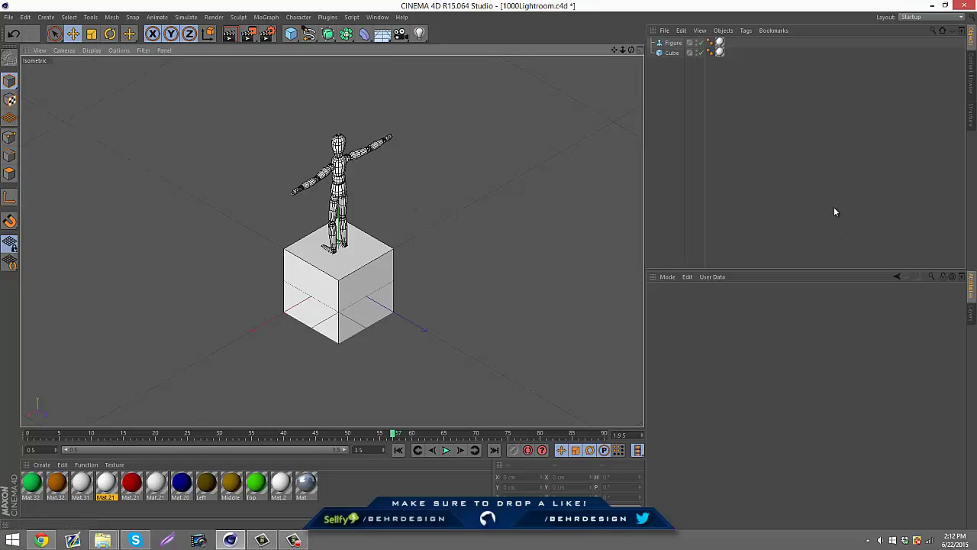
left_click(672, 43)
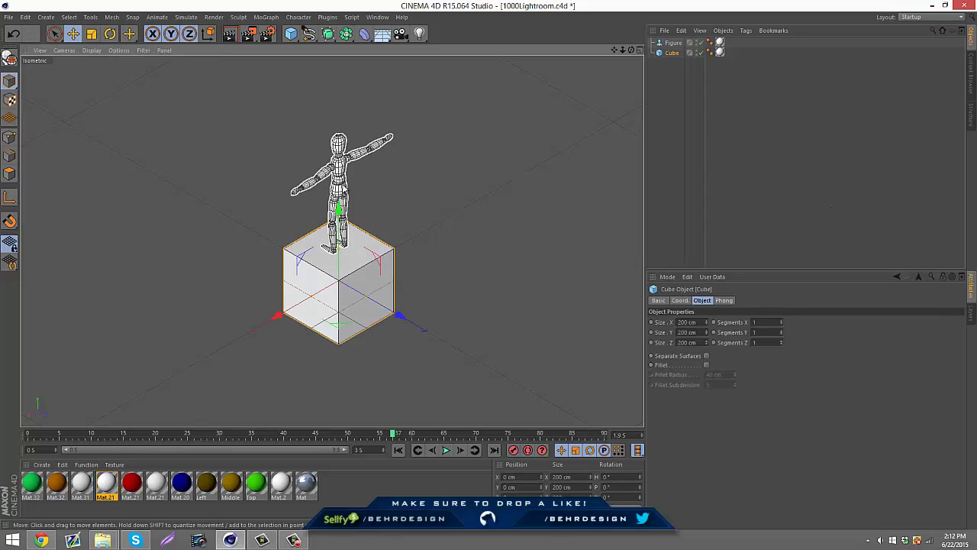
left_click(719, 159)
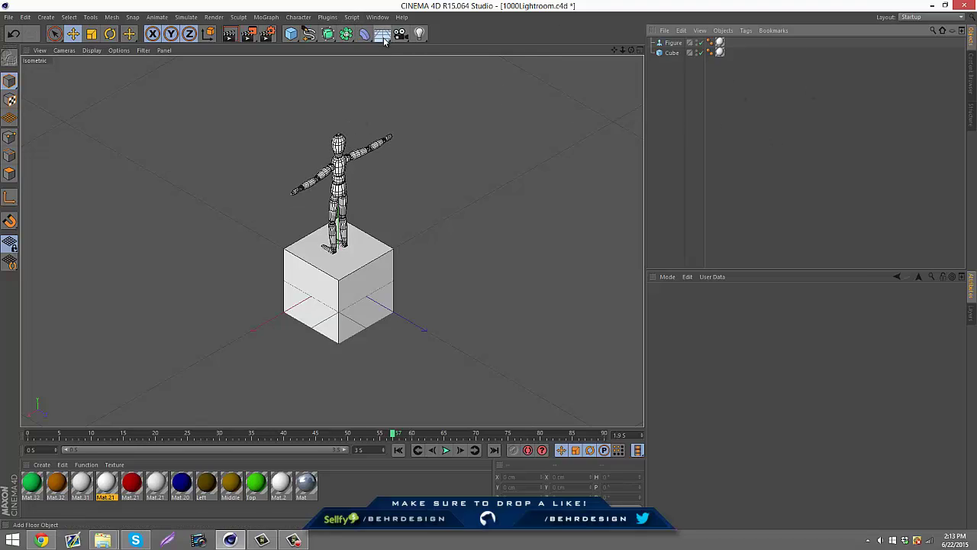
Step: Add a Physical Sky object to the scene and render the active view
left_click(384, 40)
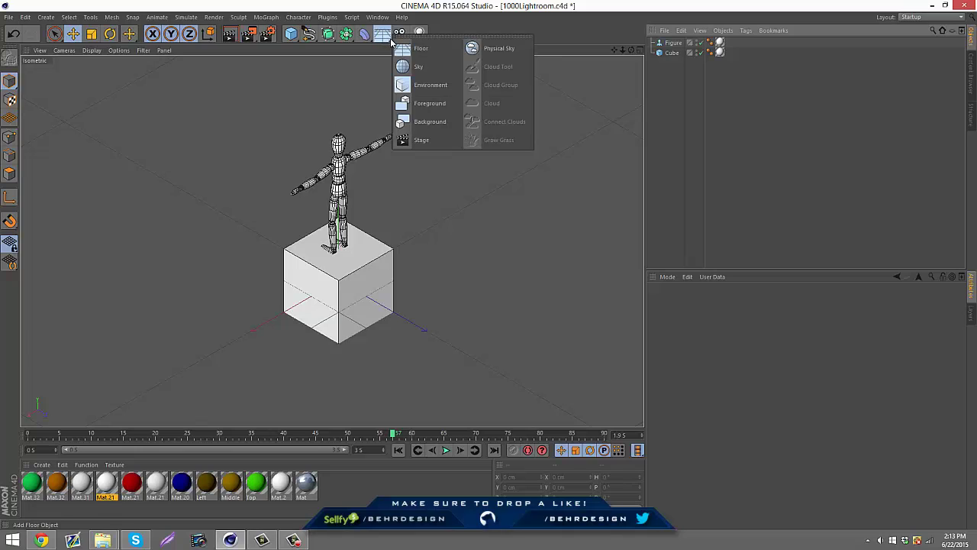
left_click(492, 48)
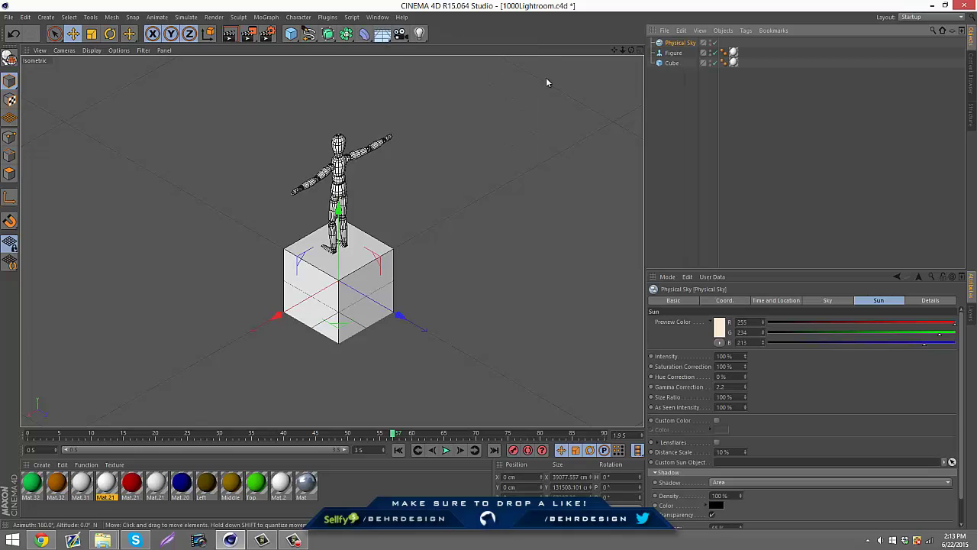
left_click(737, 83)
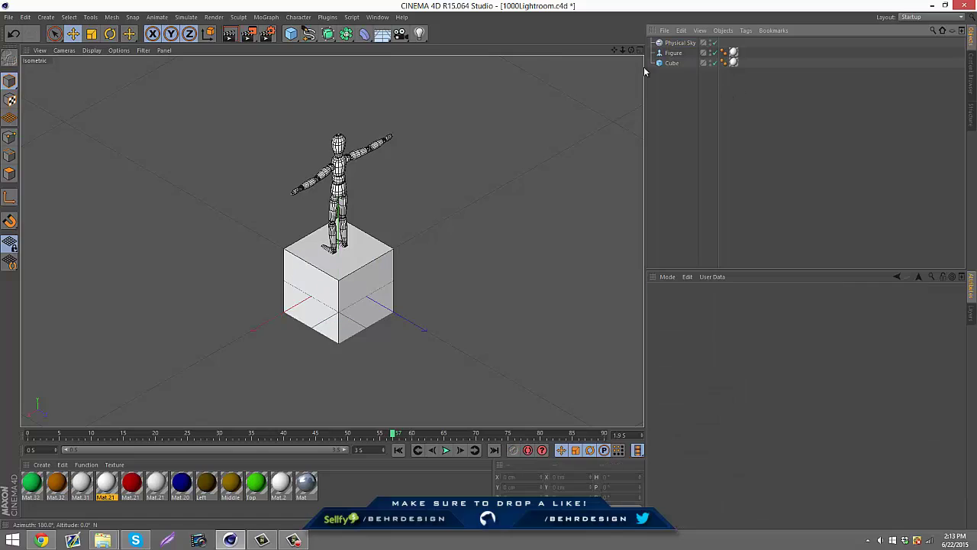
left_click(232, 39)
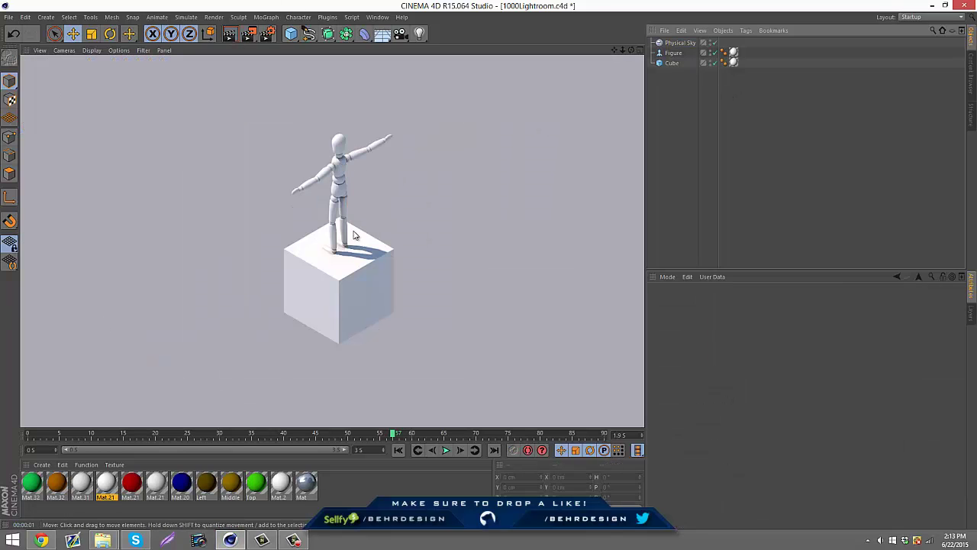
Step: Disable and re-enable the Physical Sky, rendering the view in each state to compare the lighting
left_click(714, 42)
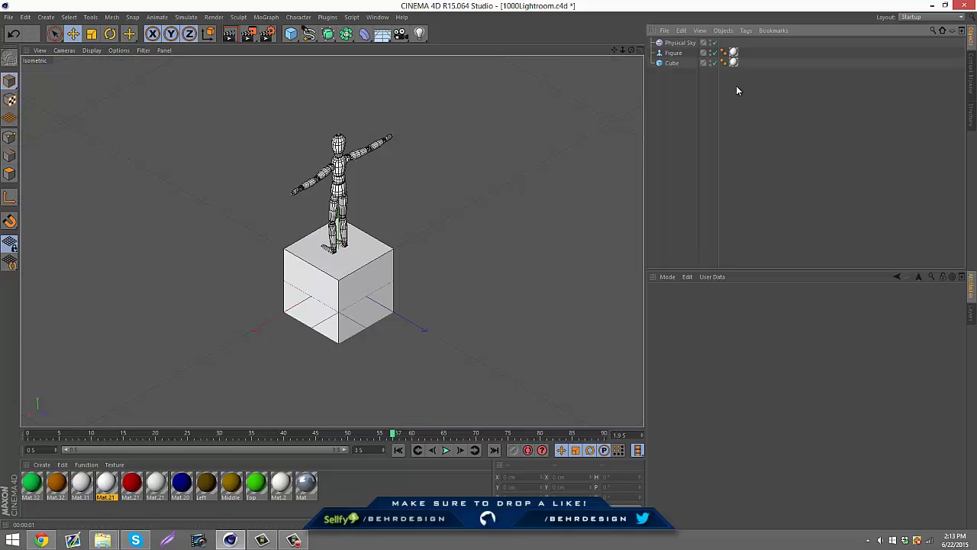
left_click(232, 39)
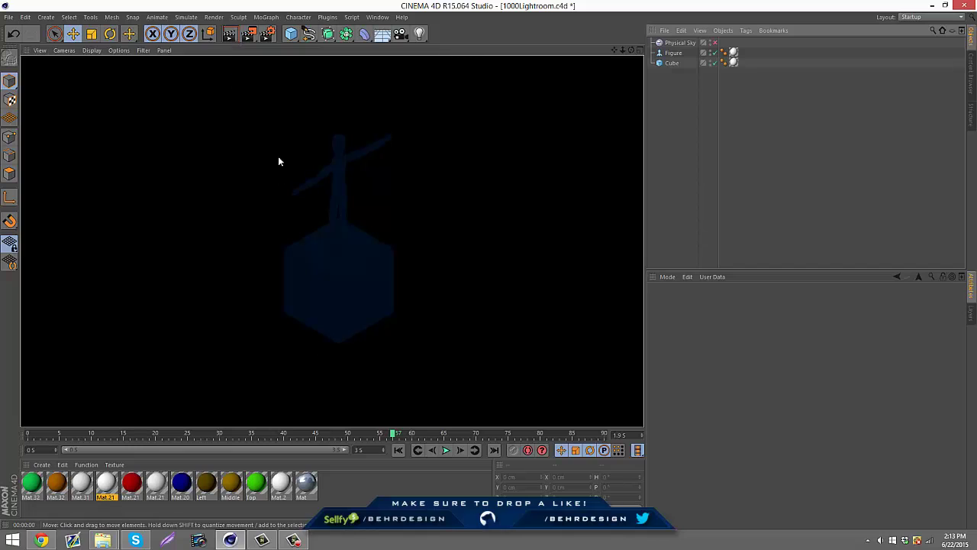
left_click(496, 170)
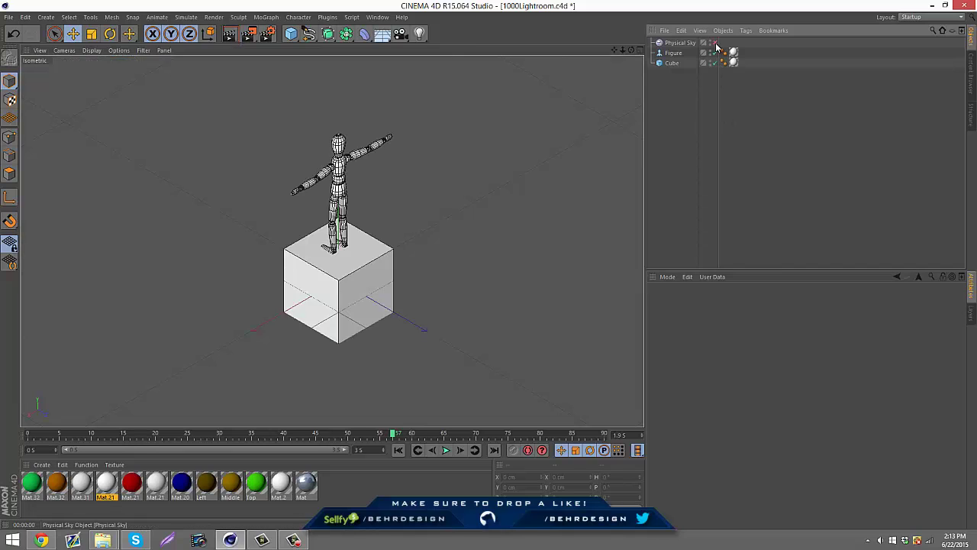
left_click(230, 35)
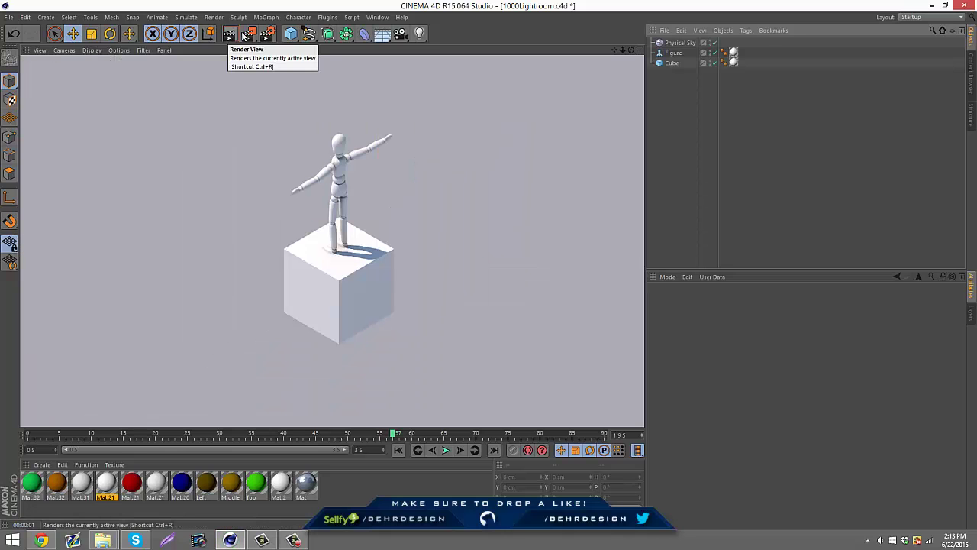
Step: Try the Physical Sky's time of day at 19:00 and at 23:00, rendering the view for each
left_click(675, 43)
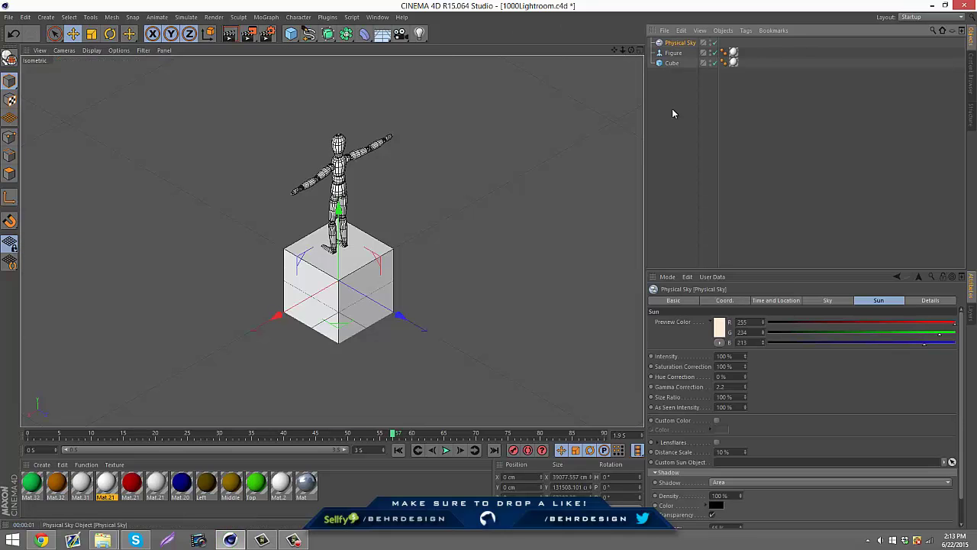
left_click(786, 299)
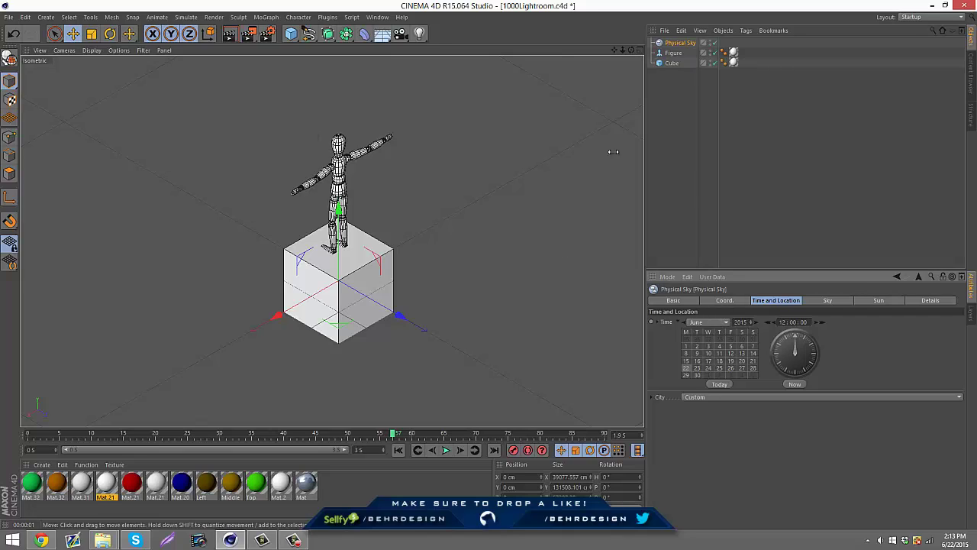
left_click_drag(822, 321, 822, 322)
left_click(230, 42)
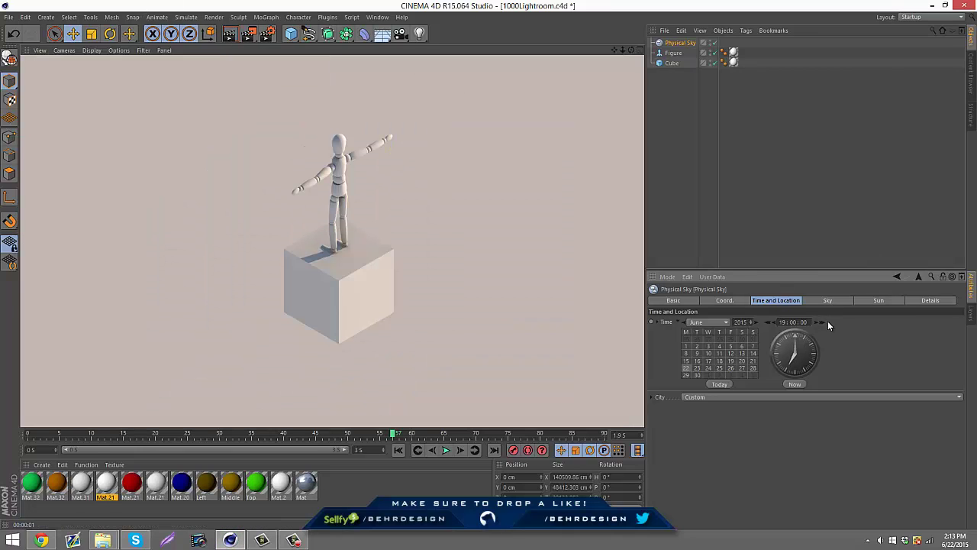
left_click_drag(821, 322, 820, 322)
left_click(239, 36)
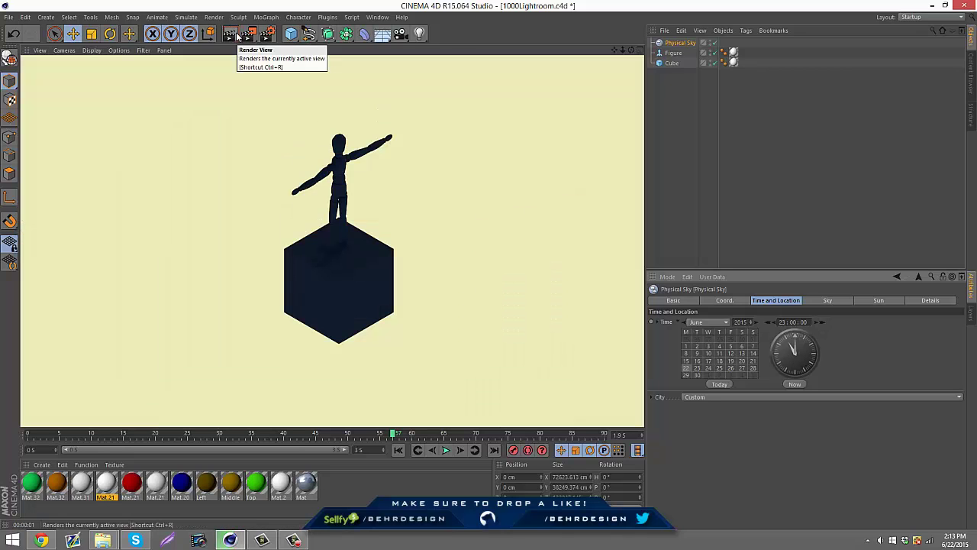
Step: Set the Physical Sky's time of day to 07:00 and render the view
left_click(820, 322)
left_click(821, 322)
left_click_drag(819, 323, 819, 323)
left_click(227, 34)
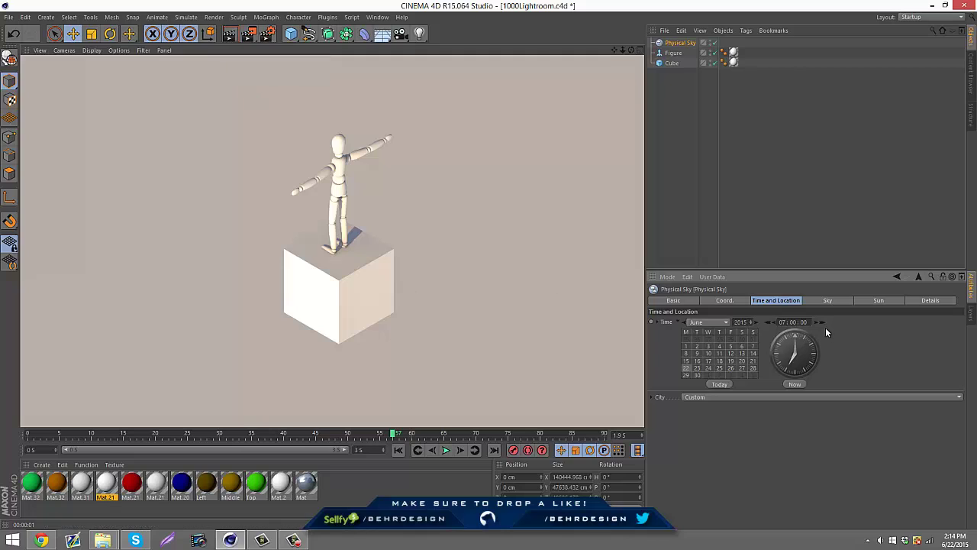
Step: Set the Physical Sky's time of day to 12:00 and render the view
left_click(822, 322)
left_click(822, 322)
left_click_drag(823, 323, 823, 322)
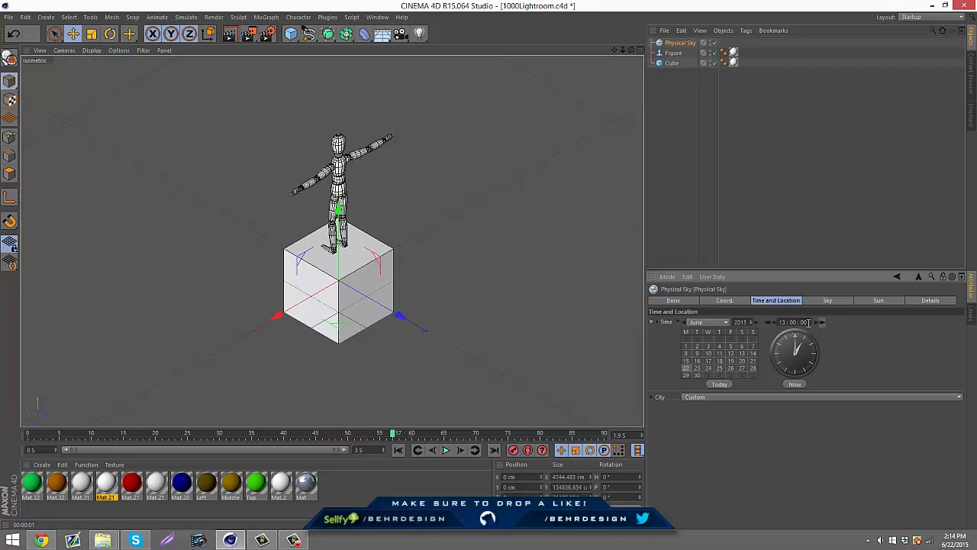
left_click(767, 322)
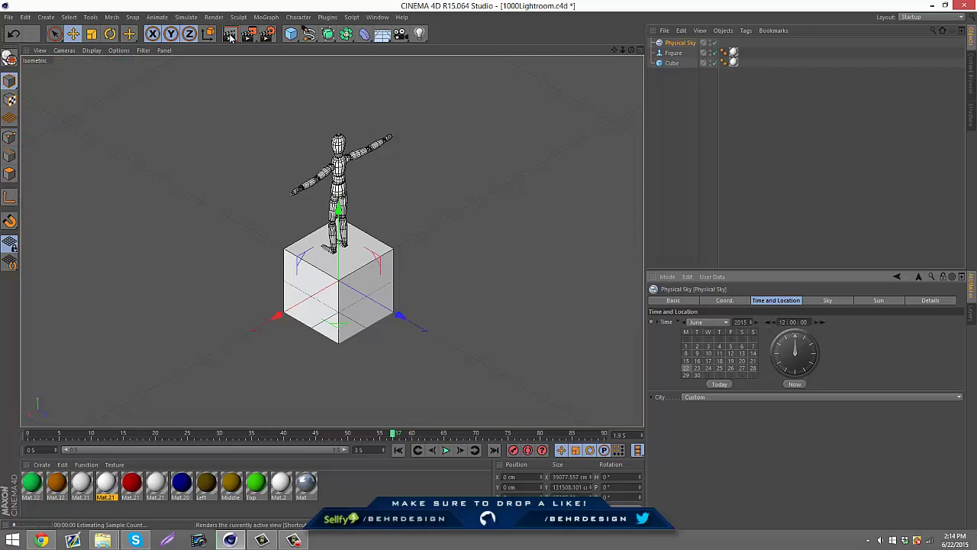
left_click(229, 34)
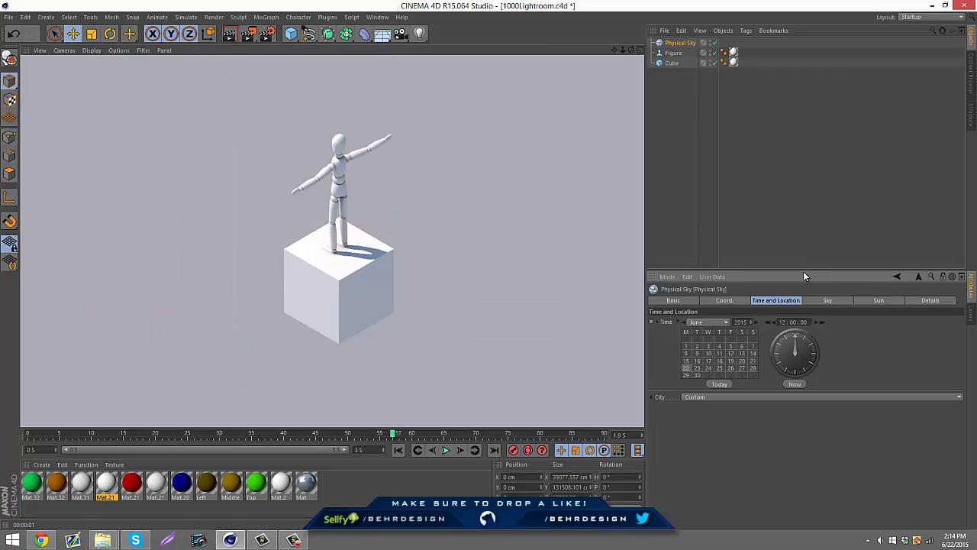
Step: Try to change the Physical Sky's sun preview color to orange and render the view
left_click(826, 301)
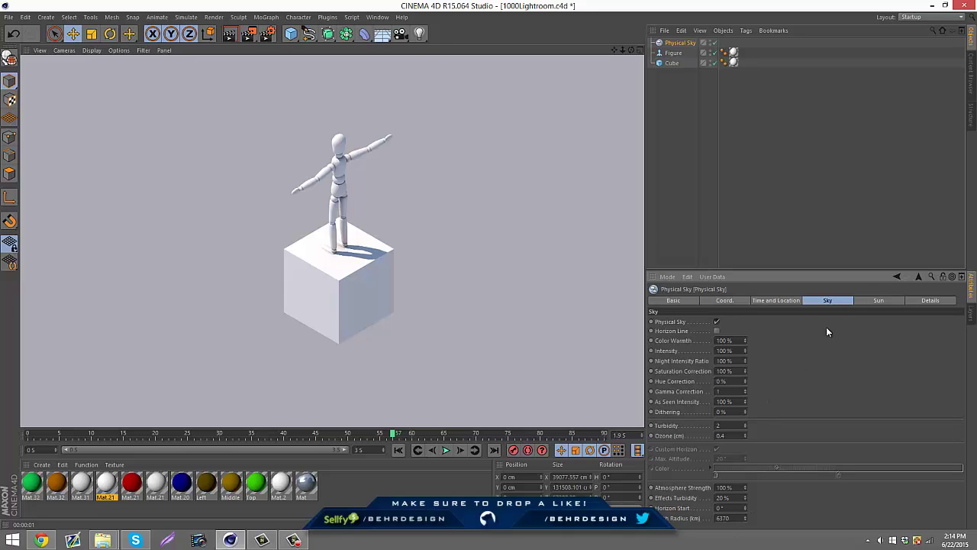
left_click(880, 301)
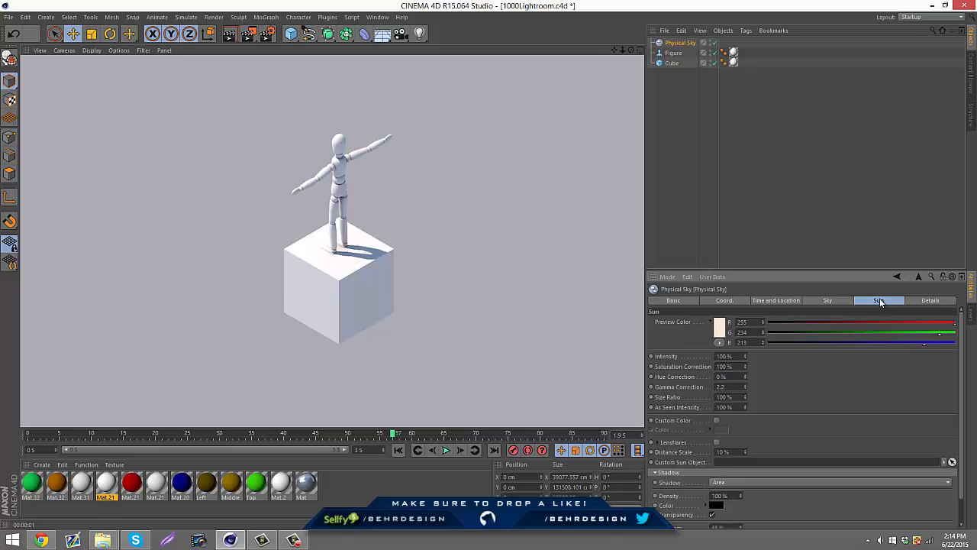
left_click(721, 323)
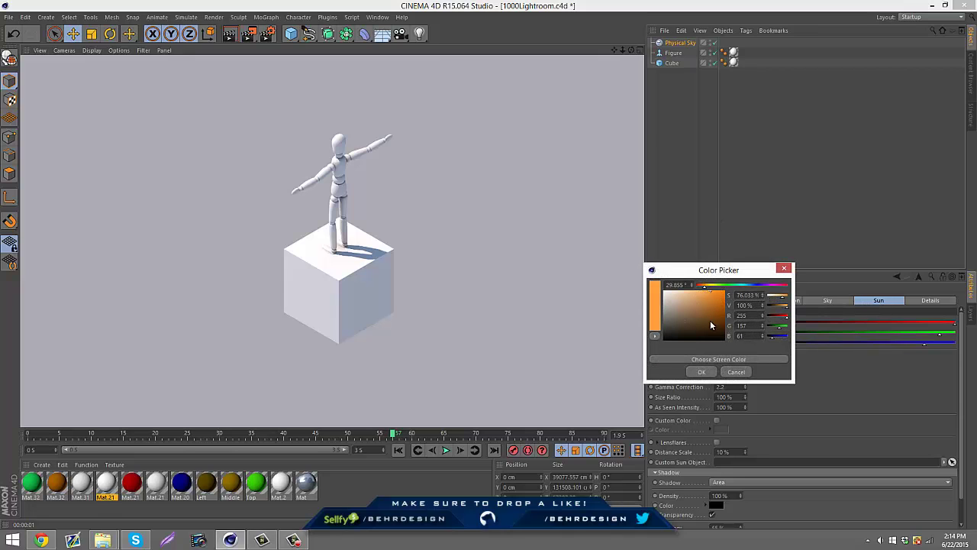
left_click(701, 371)
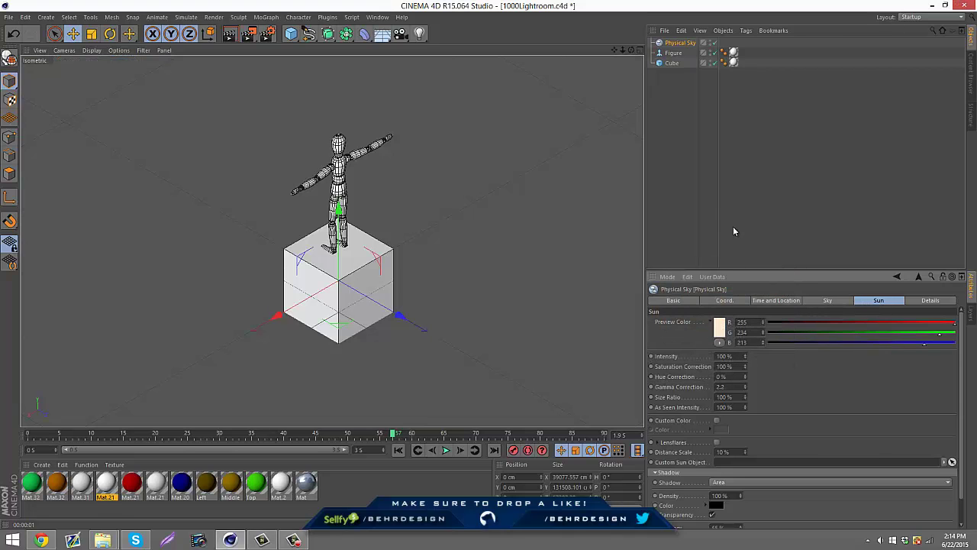
left_click(229, 34)
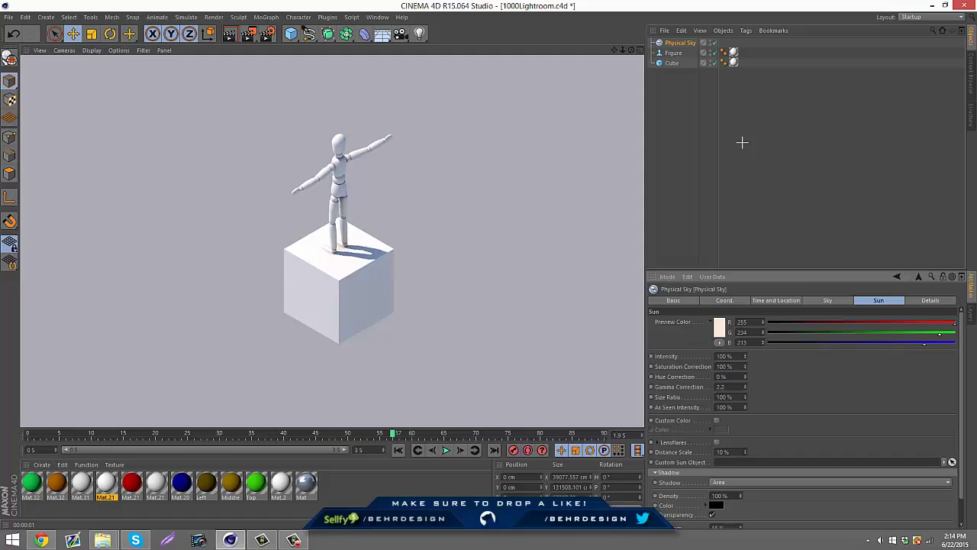
Step: Review the Physical Sky's sun and shadow settings and its additional detail options
left_click(742, 142)
left_click(678, 42)
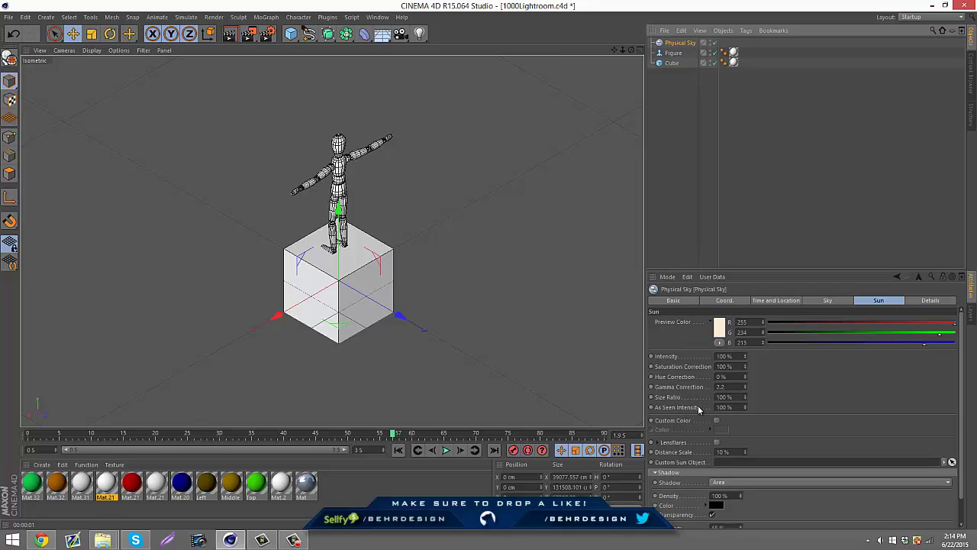
scroll(705, 425, "down", 1)
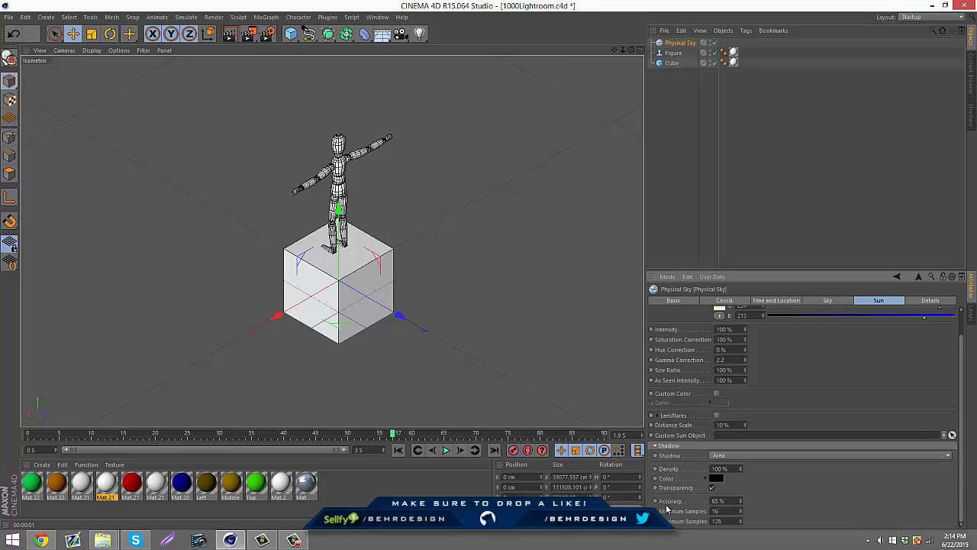
scroll(671, 494, "up", 1)
left_click(922, 302)
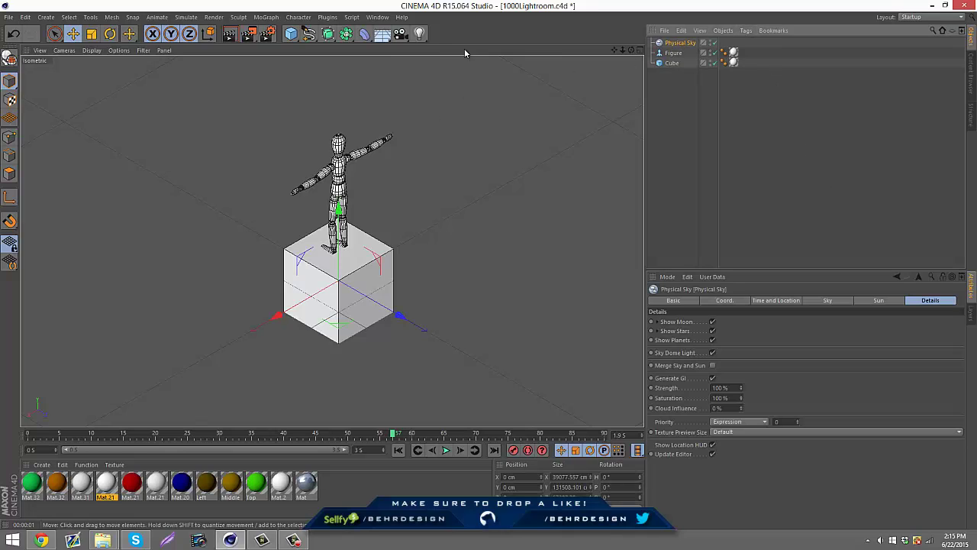
Step: Add an infinite light to the scene and render the view with the Physical Sky disabled
left_click(419, 35)
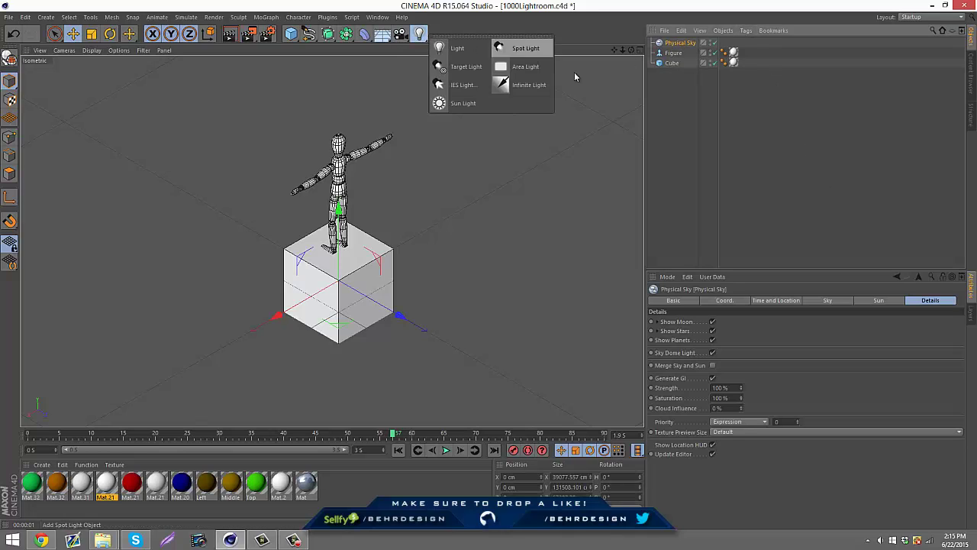
left_click(534, 85)
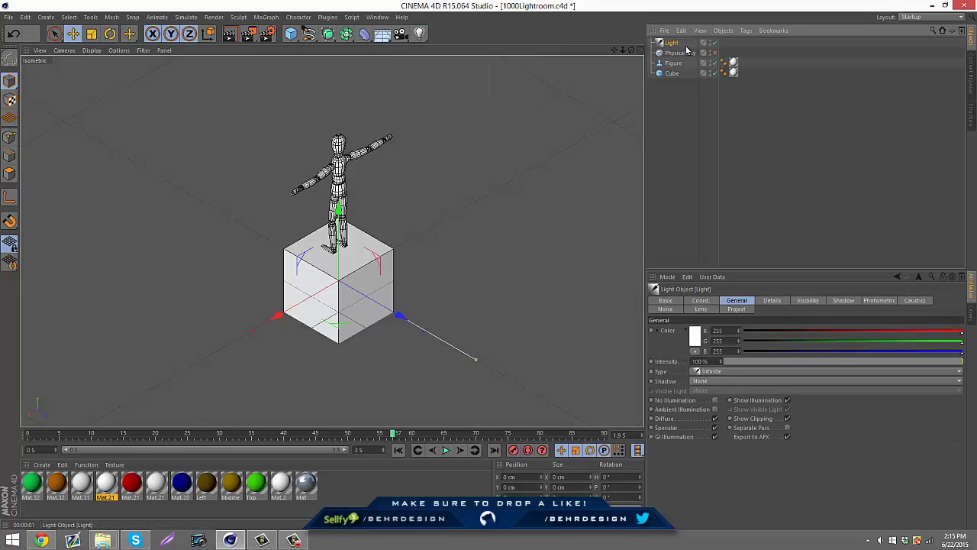
left_click(231, 32)
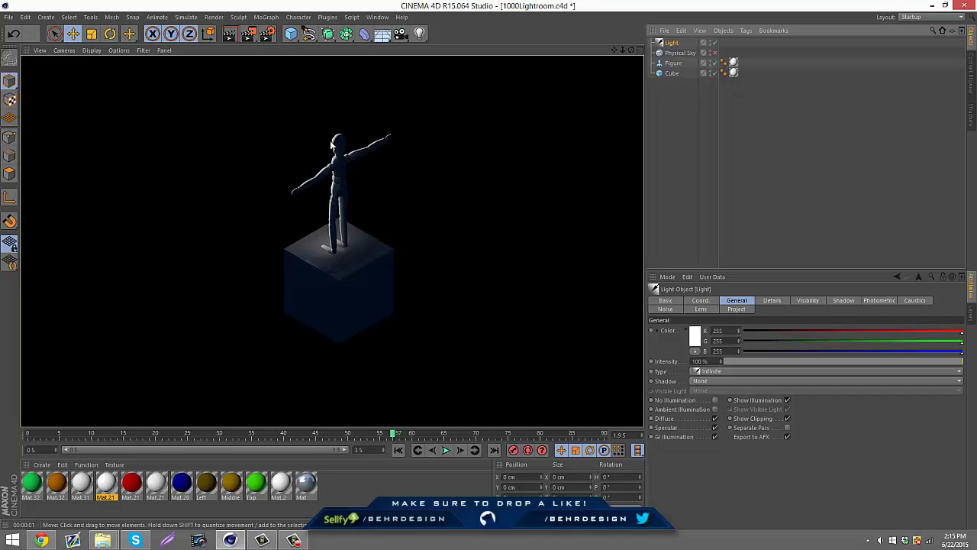
Step: Replace the infinite light with a Sun light and render the view
left_click(661, 45)
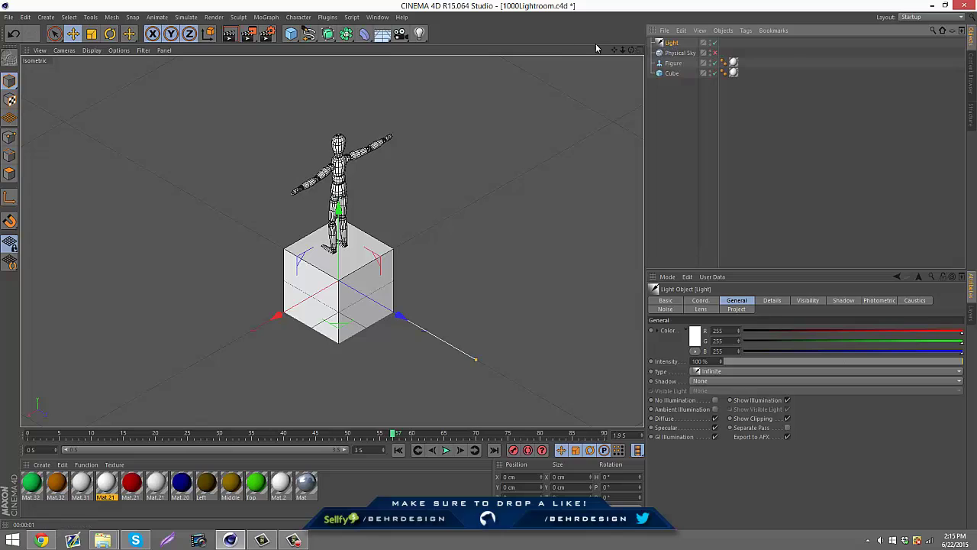
key("Delete")
left_click(423, 35)
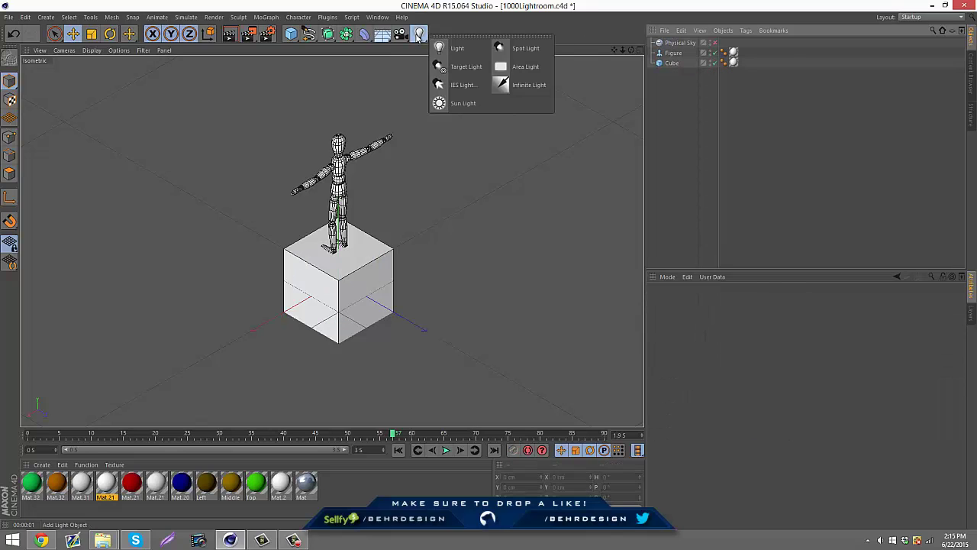
left_click(526, 91)
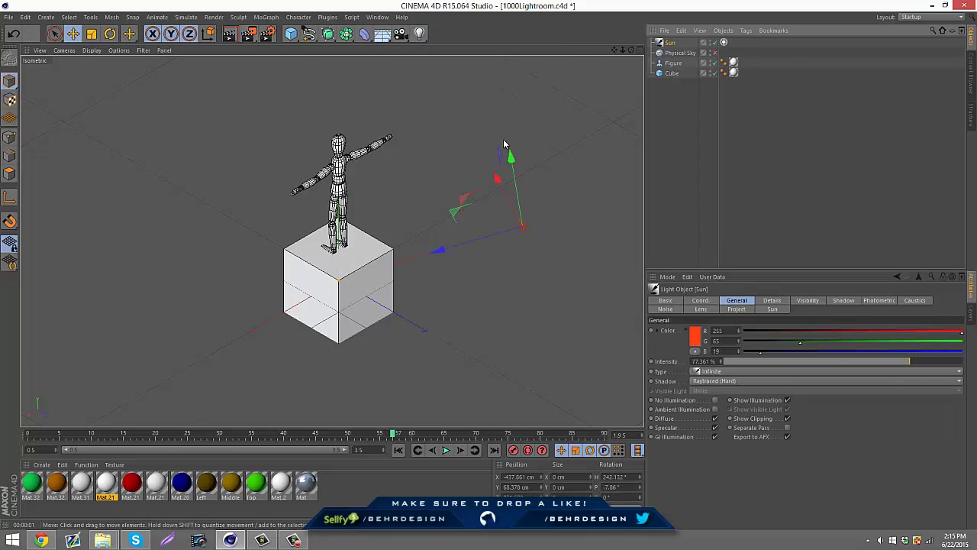
left_click_drag(512, 181, 508, 101)
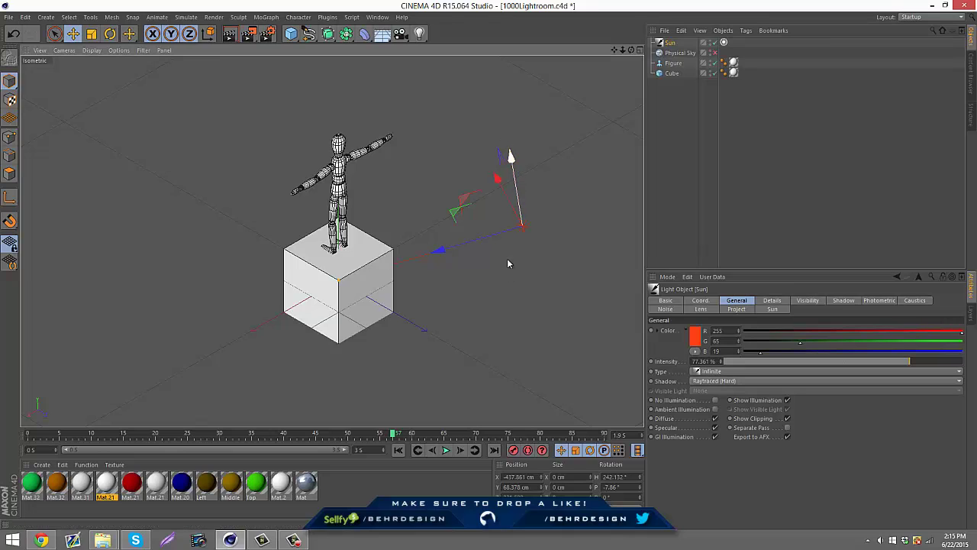
left_click(229, 34)
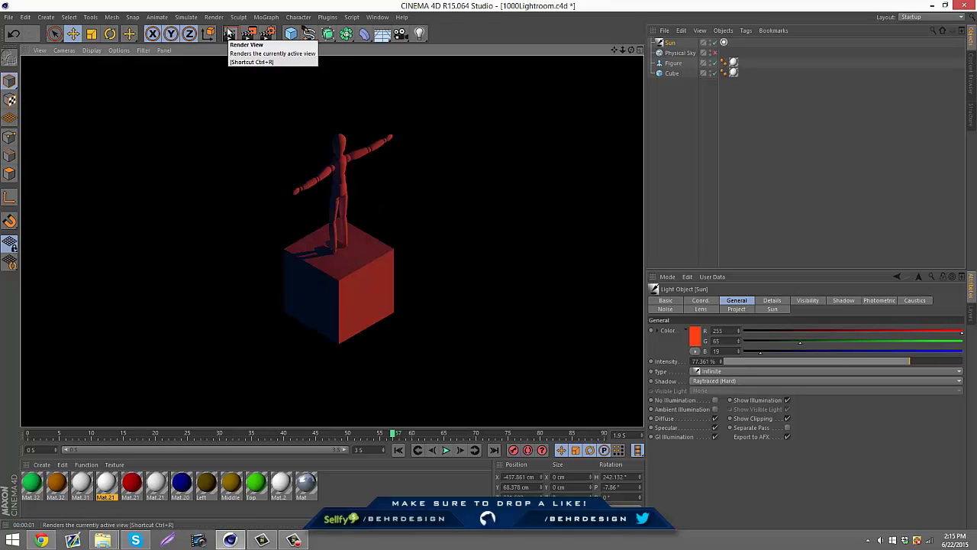
Step: Replace the Sun light with a standard Sky object and render the view
left_click(665, 42)
key("Delete")
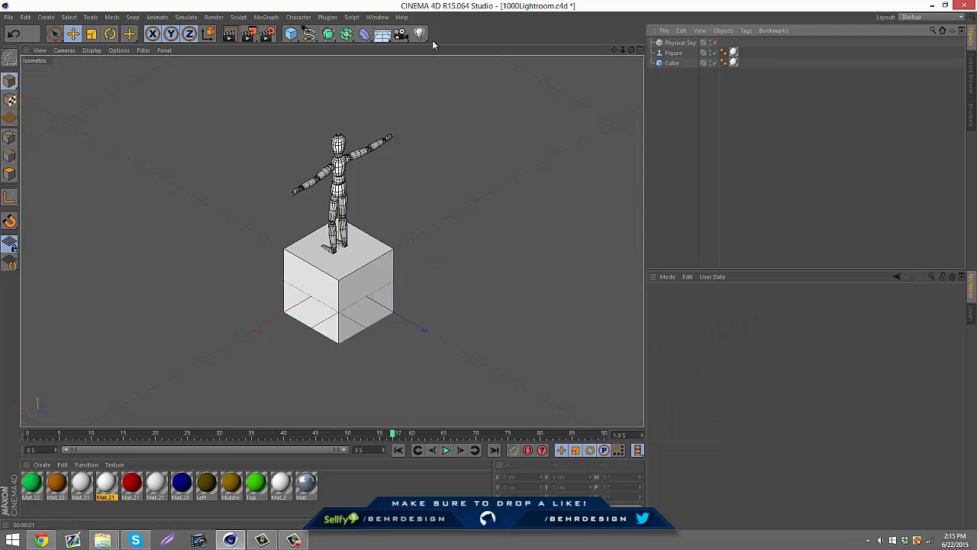
left_click(419, 34)
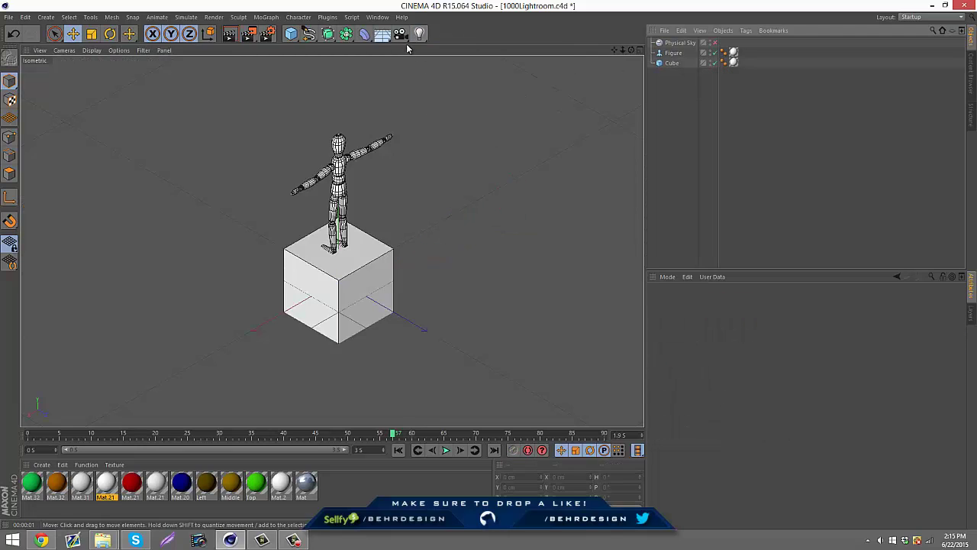
left_click(382, 33)
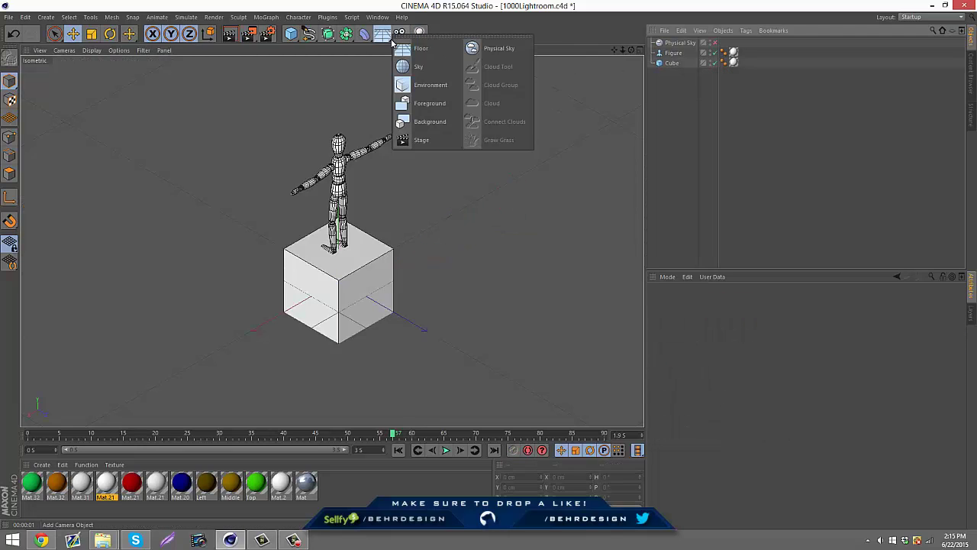
left_click(434, 65)
left_click(229, 34)
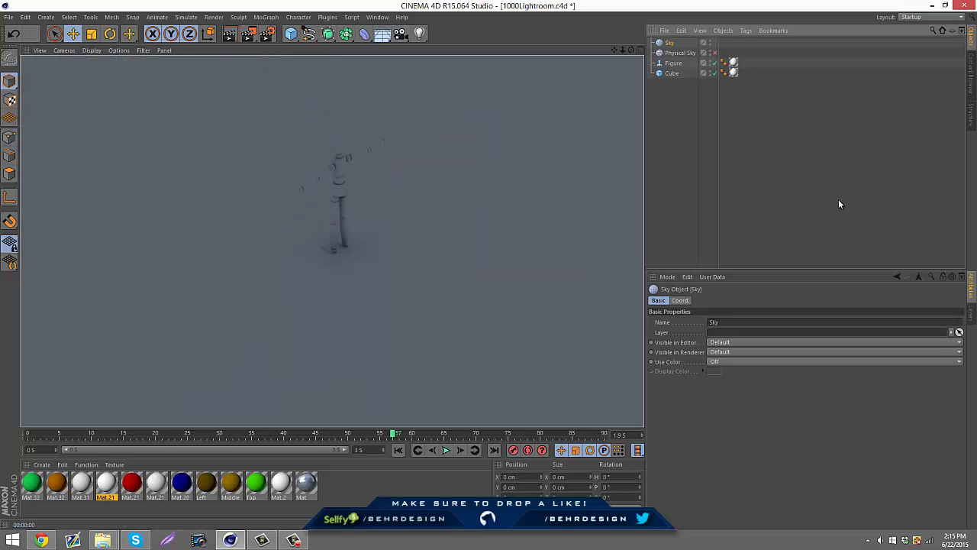
Step: Delete the standard Sky object and render the view with the Physical Sky enabled again
left_click(838, 204)
left_click(669, 43)
key("Delete")
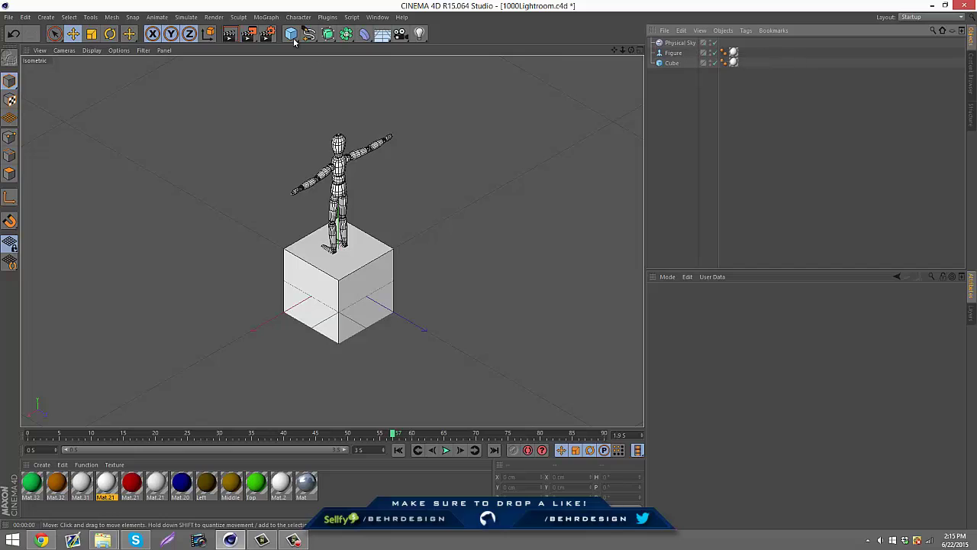
left_click(231, 35)
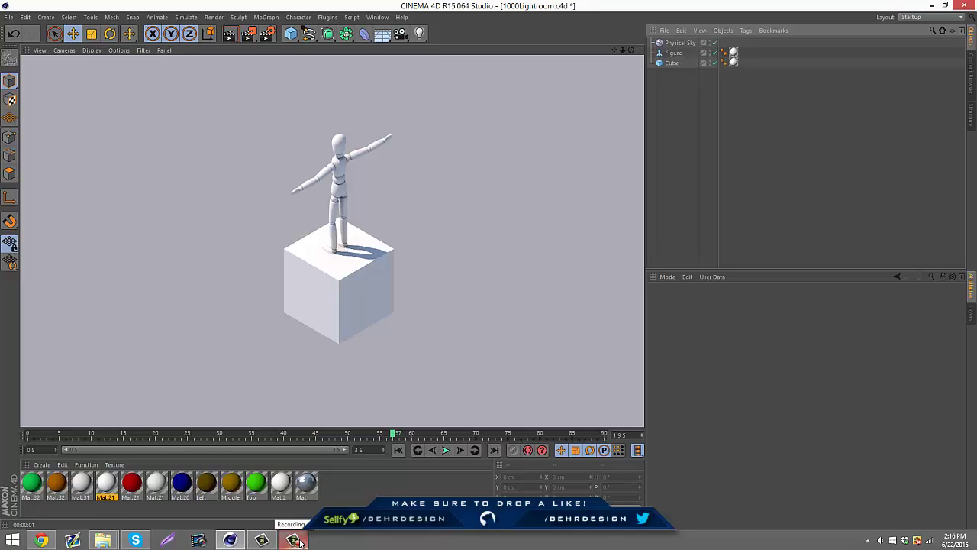
left_click(296, 539)
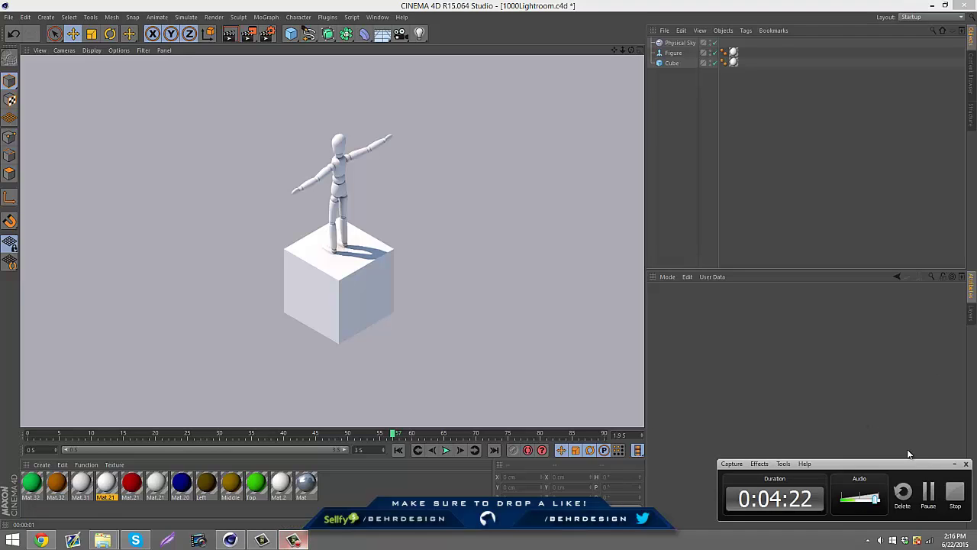